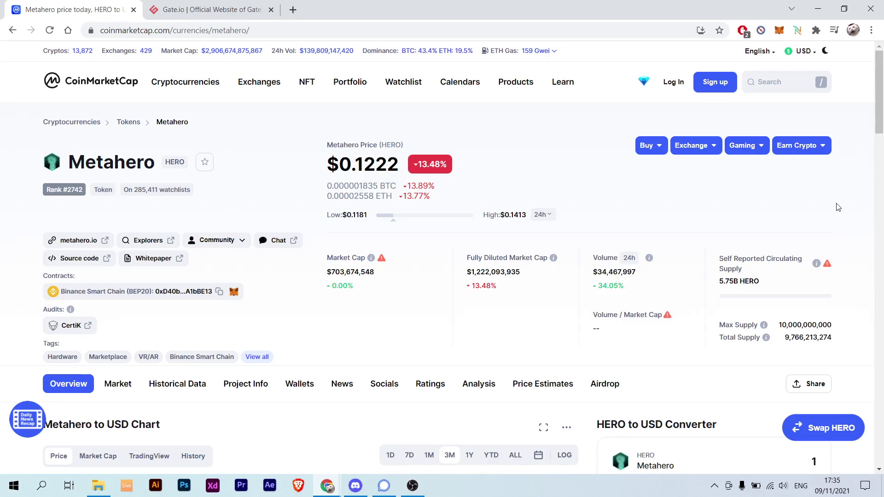
Switch to the Gate.io site, open the wallet's Deposit page and view the list of coins available for deposit.
{"action": "left_click", "coordinate": [208, 10]}
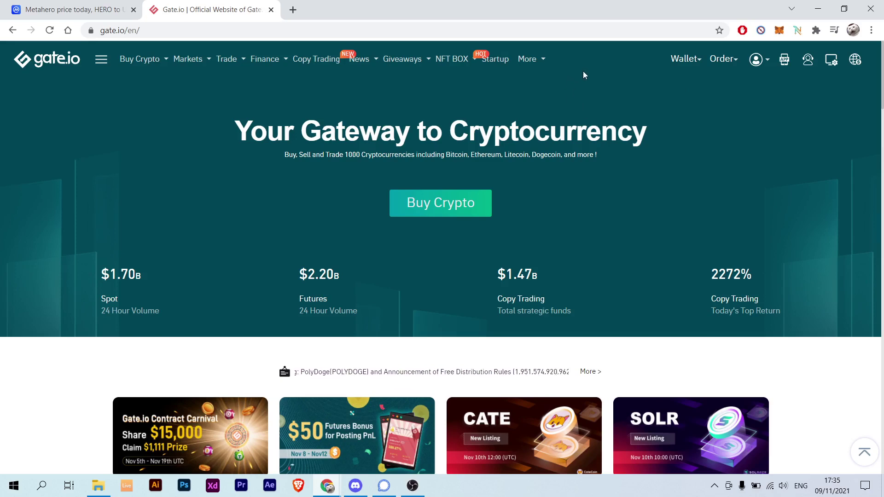
{"action": "mouse_move", "coordinate": [670, 65]}
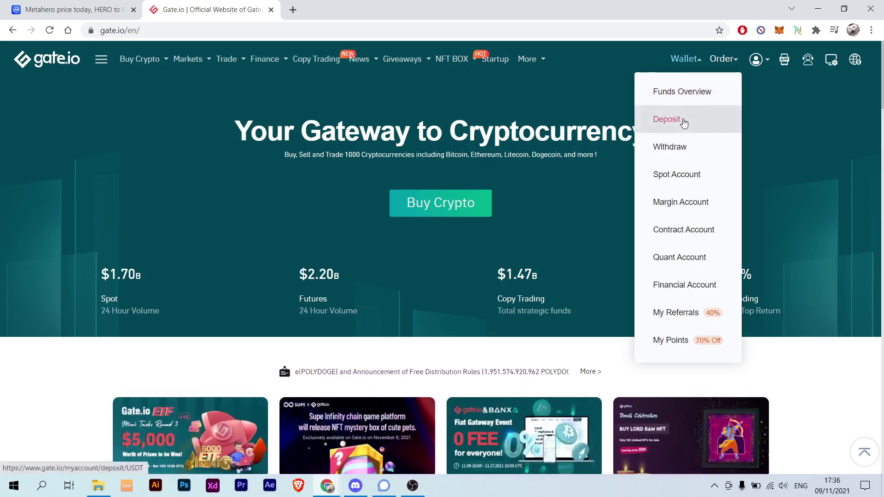
{"action": "left_click", "coordinate": [689, 121]}
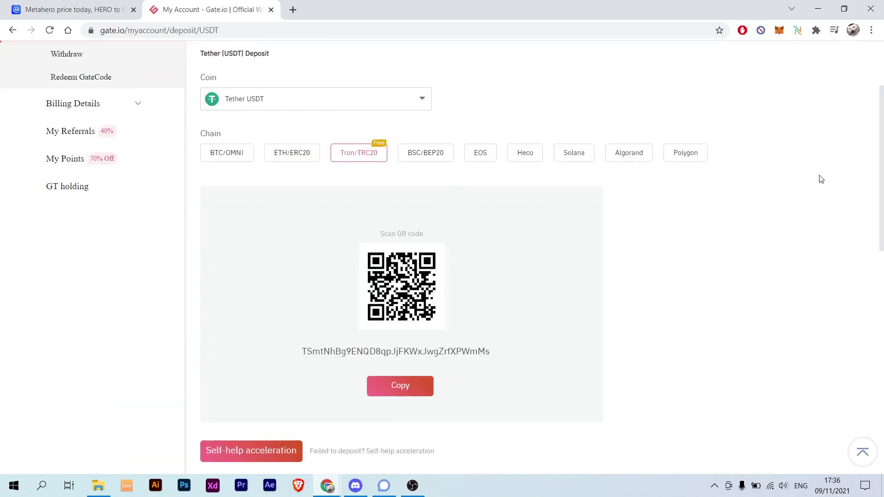
{"action": "left_click", "coordinate": [407, 95]}
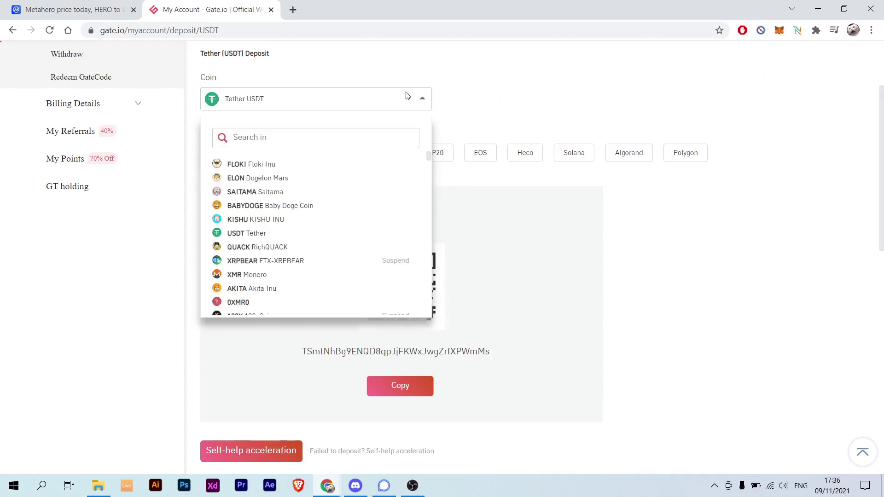
{"action": "left_click", "coordinate": [407, 96]}
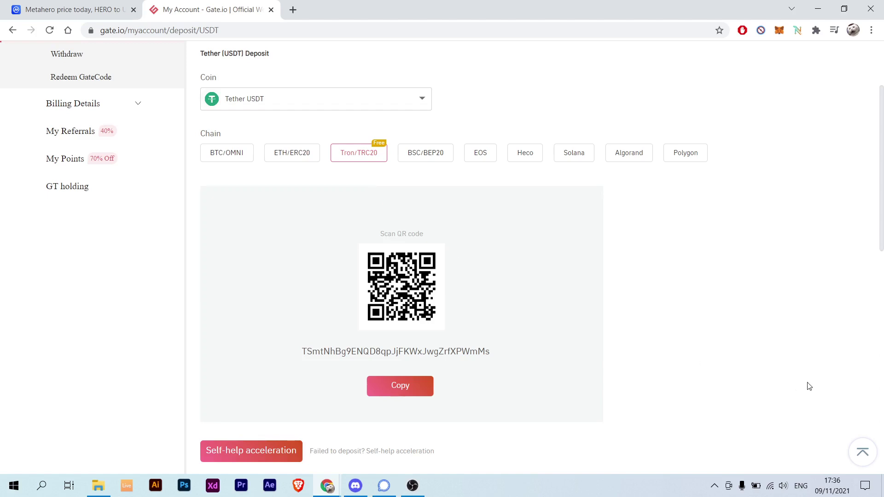
Open Spot Trading, search the markets for "ltc" and select the LTC_USDT pair.
{"action": "scroll", "coordinate": [809, 387], "scroll_direction": "up", "scroll_amount": 3}
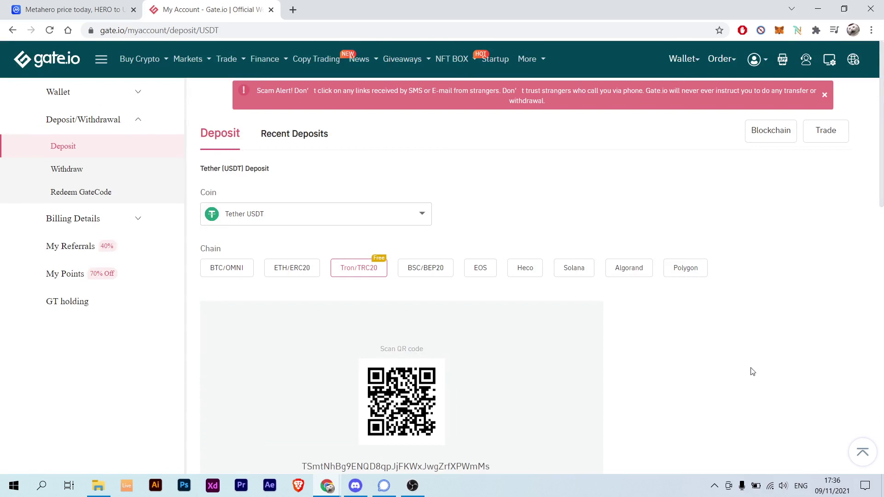
{"action": "mouse_move", "coordinate": [226, 60]}
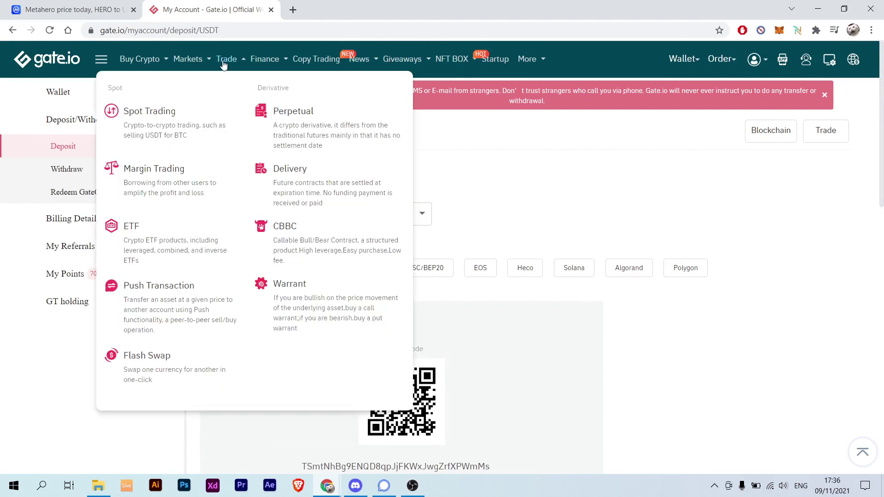
{"action": "left_click", "coordinate": [172, 115]}
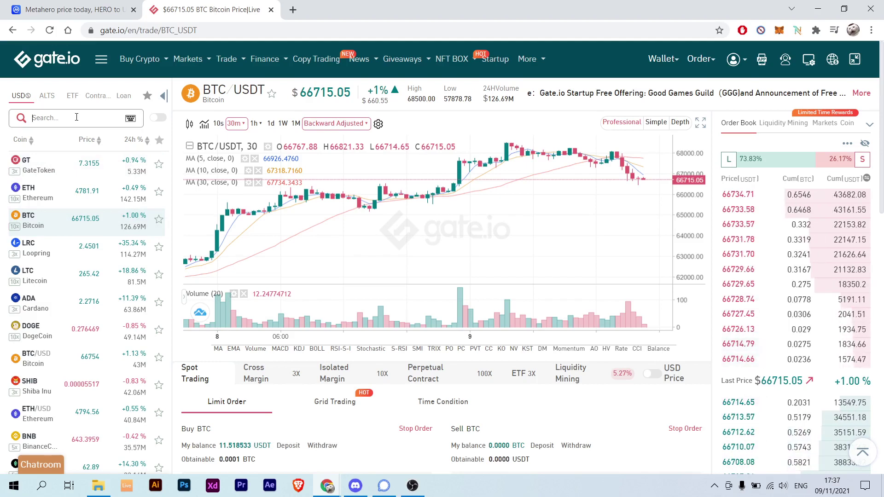
{"action": "type", "text": "ltc"}
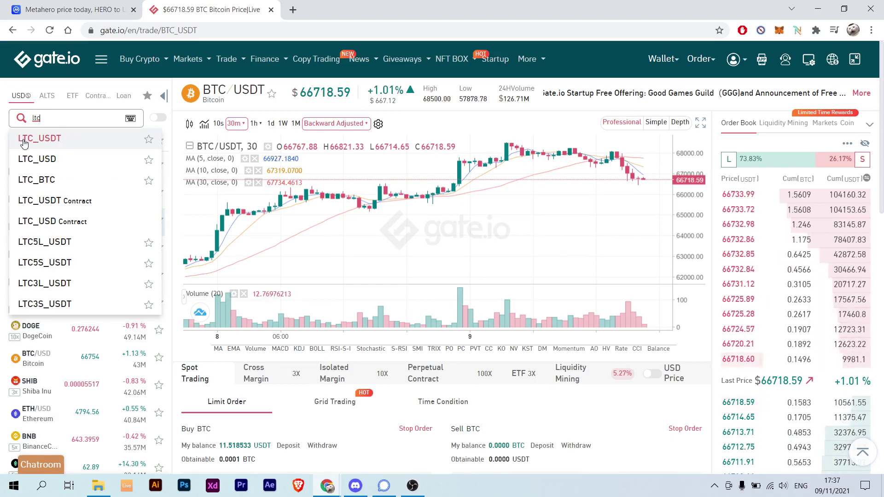
{"action": "left_click", "coordinate": [66, 140]}
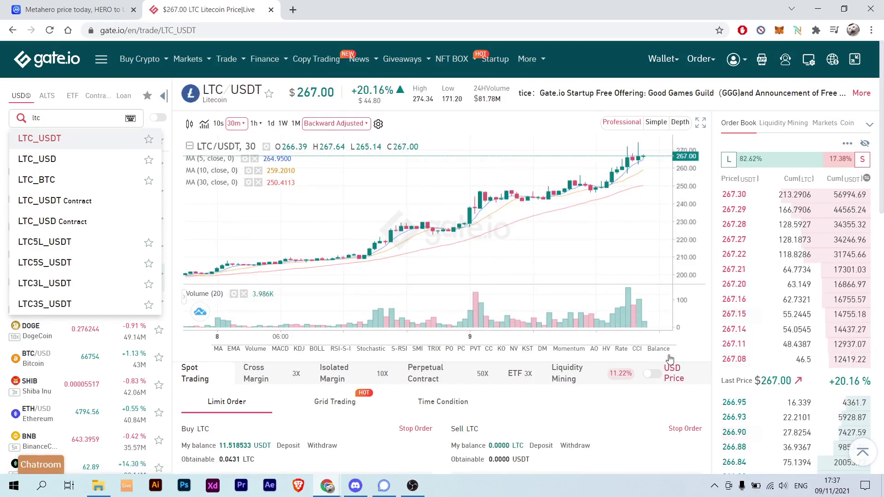
Try choosing roughly half of the LTC balance as the amount in the Sell LTC limit order form.
{"action": "scroll", "coordinate": [618, 347], "scroll_direction": "down", "scroll_amount": 5}
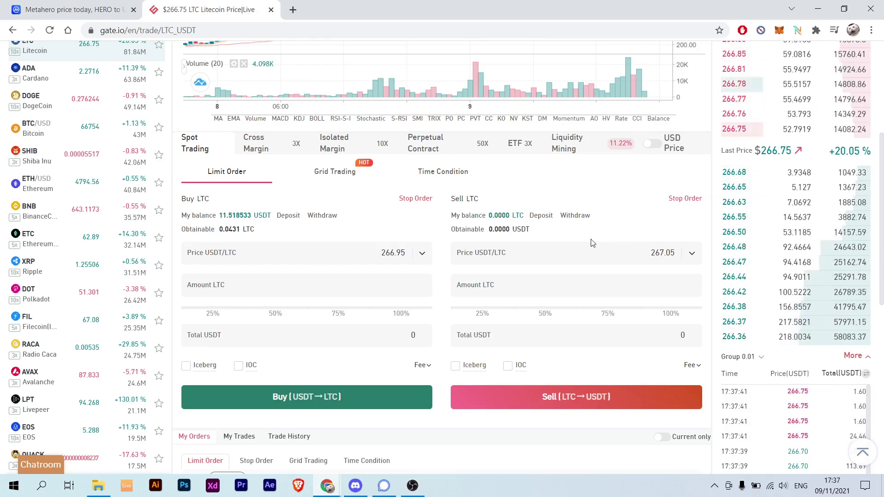
{"action": "left_click", "coordinate": [569, 308]}
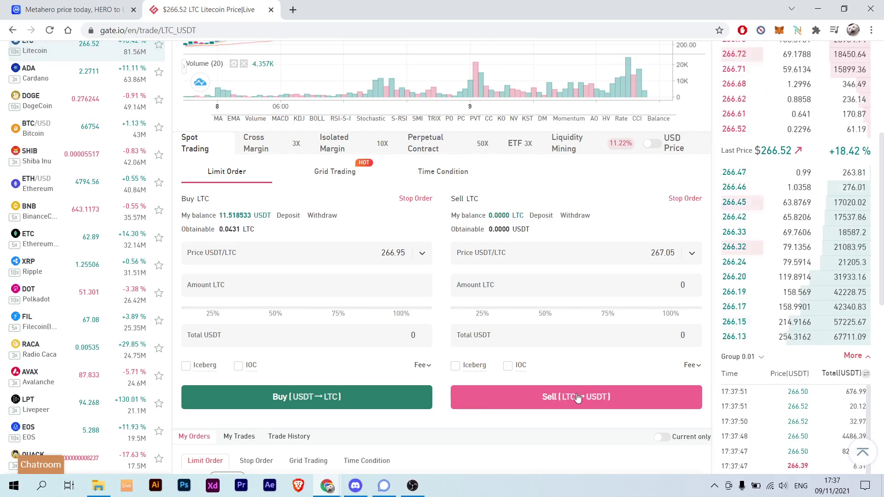
{"action": "scroll", "coordinate": [484, 281], "scroll_direction": "up", "scroll_amount": 5}
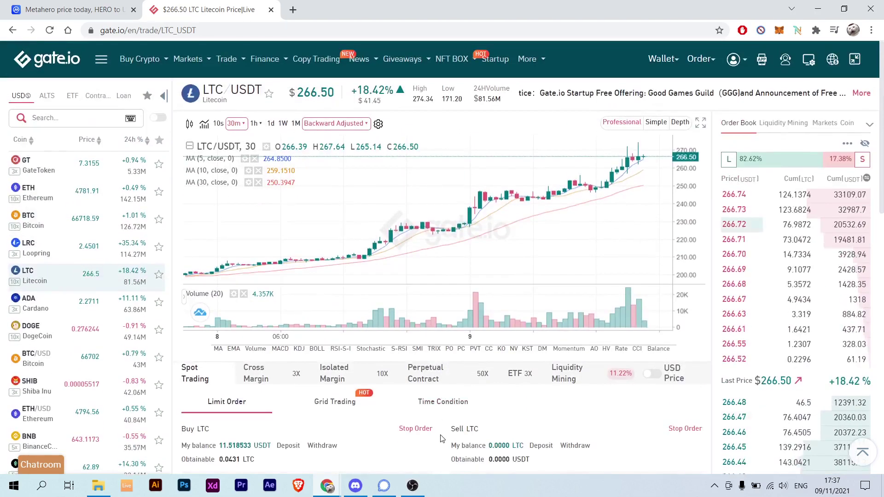
Search the markets for "hero" and open the HERO_USDT trading pair.
{"action": "left_click", "coordinate": [53, 119]}
{"action": "type", "text": "hero"}
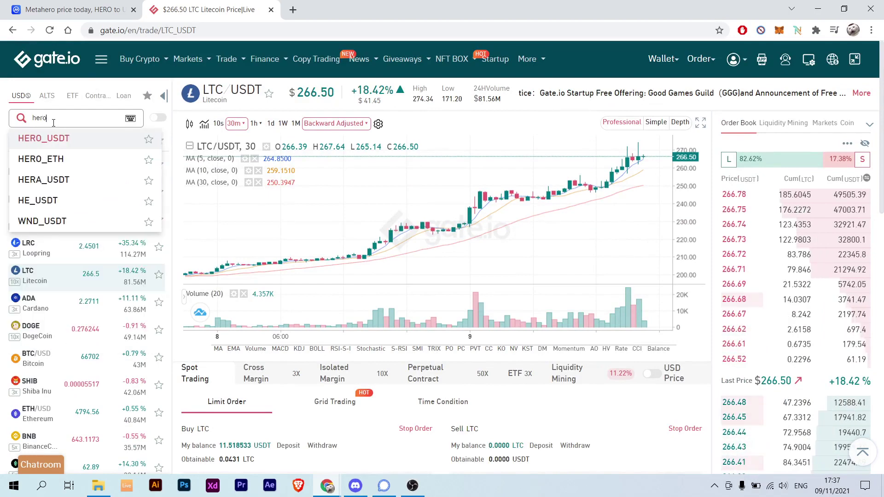
{"action": "left_click", "coordinate": [72, 140]}
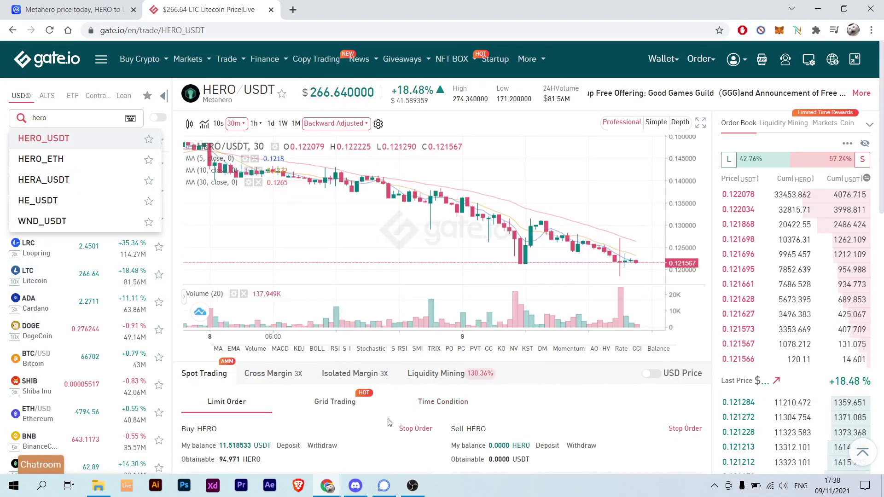
Set the Buy HERO limit order to 100% of the USDT balance, an amount of 94.971 HERO.
{"action": "scroll", "coordinate": [399, 443], "scroll_direction": "down", "scroll_amount": 6}
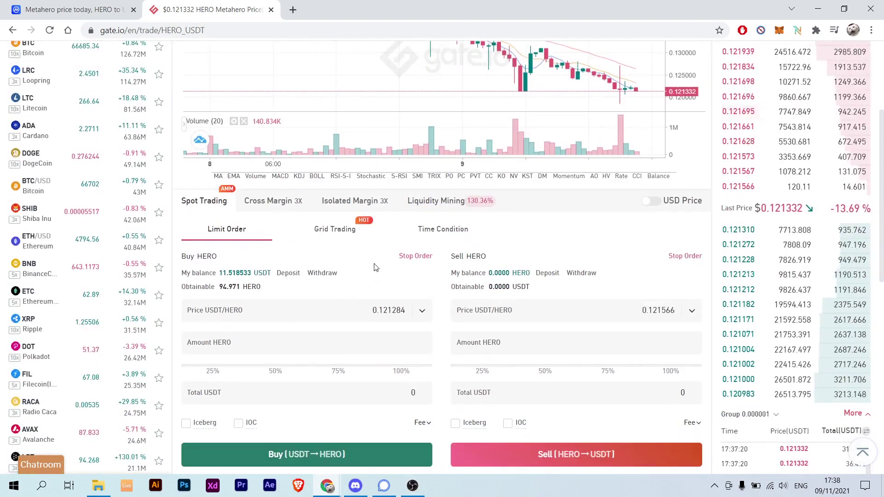
{"action": "scroll", "coordinate": [417, 305], "scroll_direction": "up", "scroll_amount": 1}
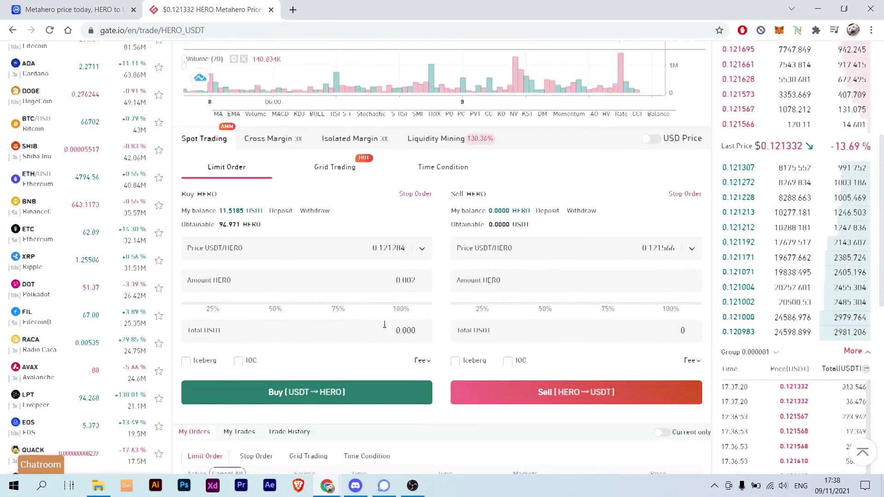
{"action": "left_click", "coordinate": [239, 216]}
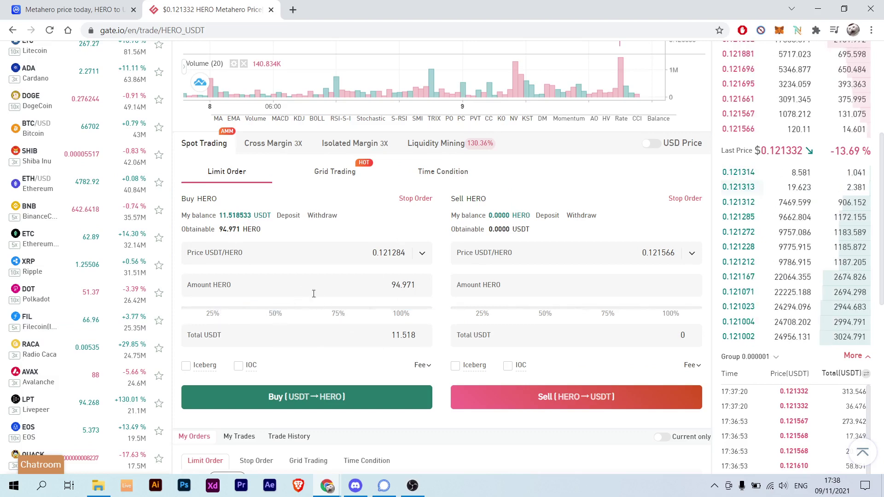
{"action": "left_click", "coordinate": [307, 308]}
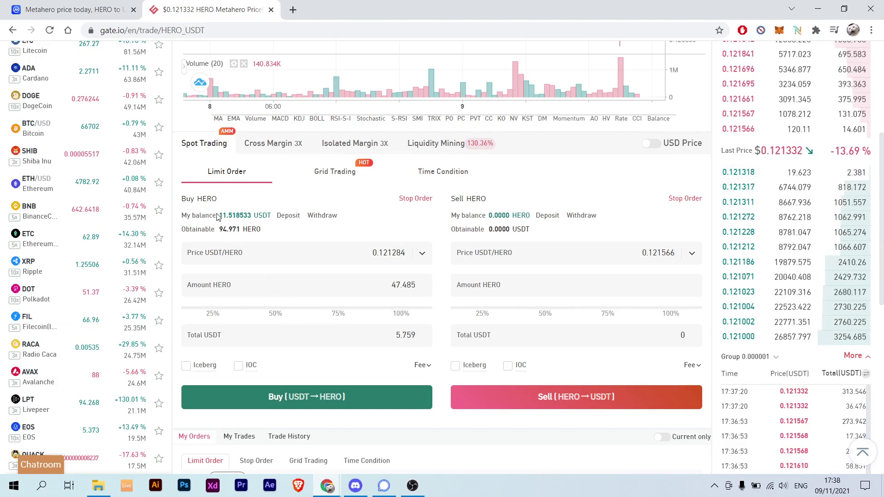
{"action": "left_click", "coordinate": [401, 313]}
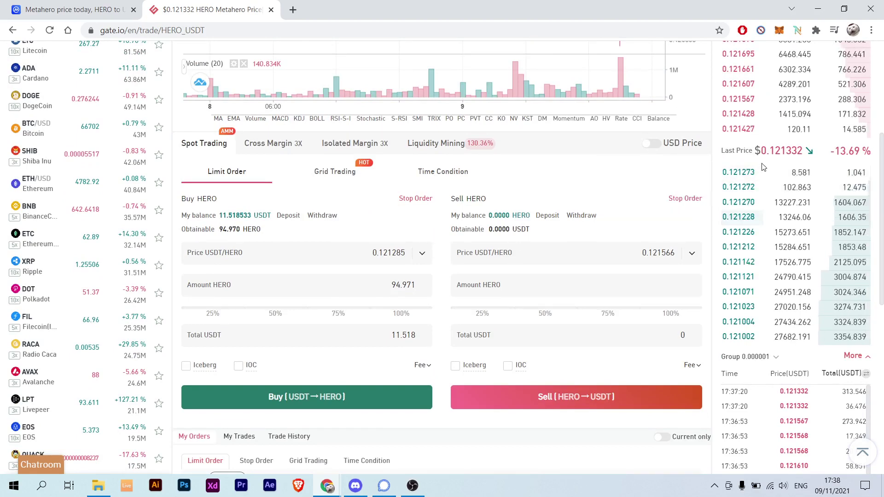
Compare HERO's last price and the order book entries with the price in the Buy HERO order form.
{"action": "scroll", "coordinate": [536, 248], "scroll_direction": "up", "scroll_amount": 1}
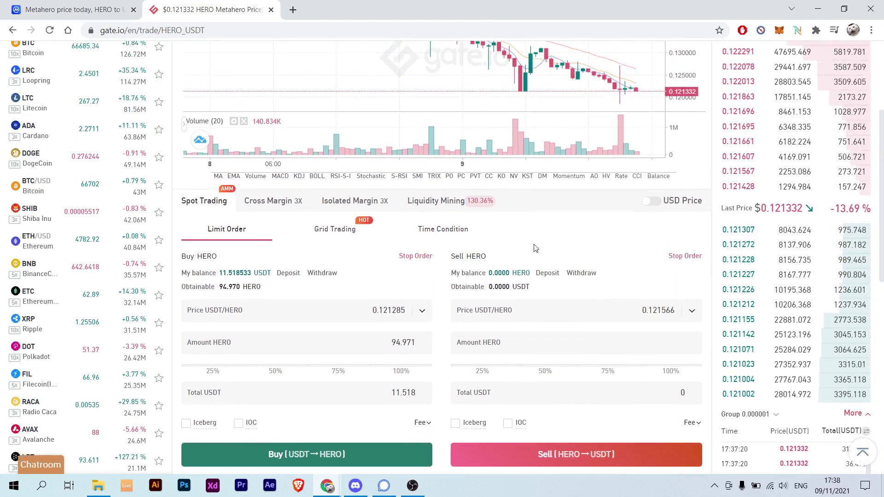
{"action": "scroll", "coordinate": [536, 249], "scroll_direction": "up", "scroll_amount": 1}
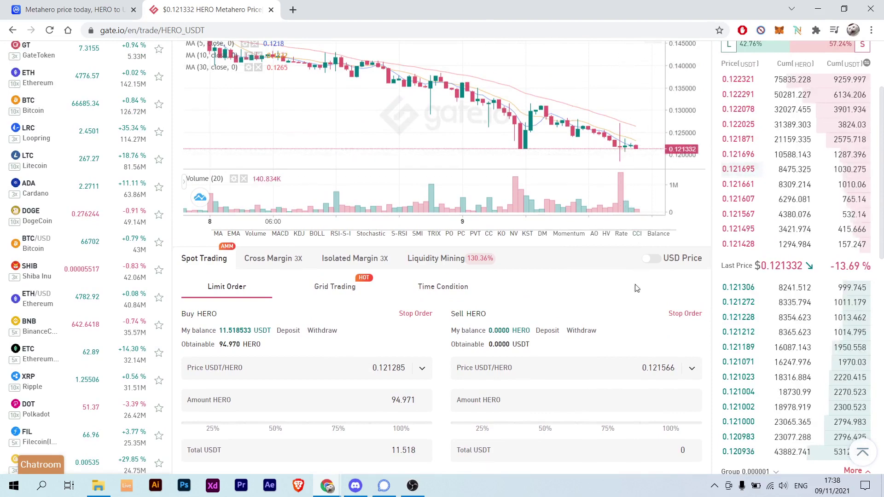
{"action": "scroll", "coordinate": [637, 288], "scroll_direction": "up", "scroll_amount": 2}
{"action": "scroll", "coordinate": [641, 396], "scroll_direction": "down", "scroll_amount": 2}
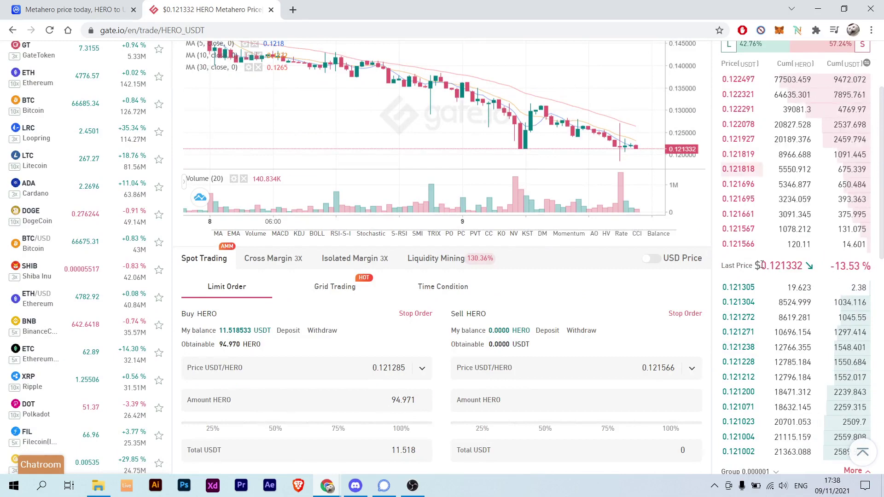
{"action": "left_click_drag", "start_coordinate": [762, 266], "coordinate": [802, 269]}
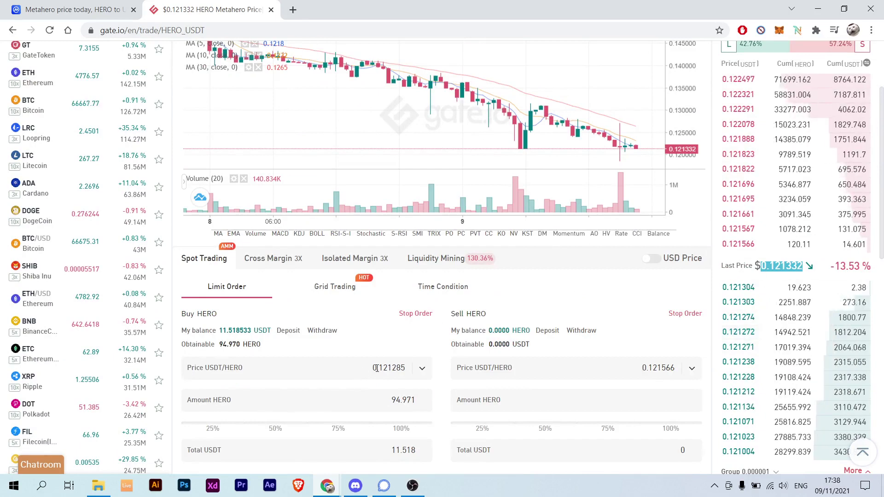
{"action": "scroll", "coordinate": [473, 325], "scroll_direction": "down", "scroll_amount": 2}
{"action": "scroll", "coordinate": [473, 325], "scroll_direction": "down", "scroll_amount": 1}
{"action": "scroll", "coordinate": [438, 319], "scroll_direction": "up", "scroll_amount": 1}
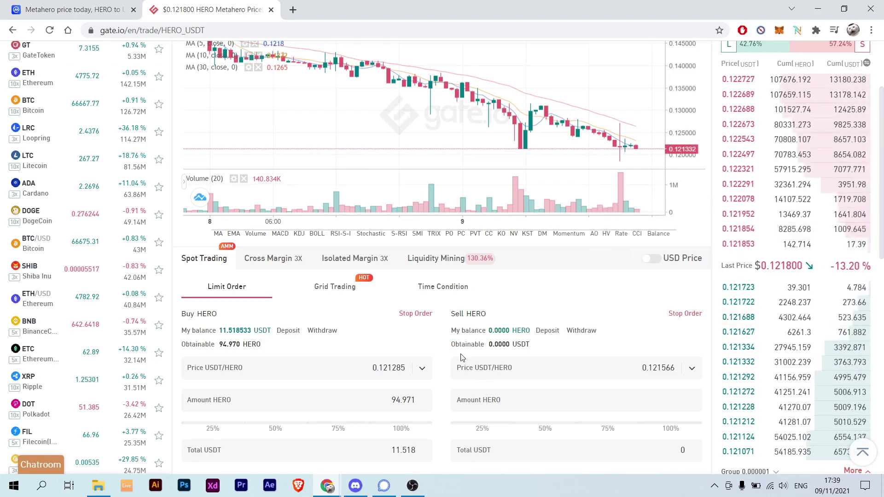
{"action": "scroll", "coordinate": [434, 312], "scroll_direction": "down", "scroll_amount": 1}
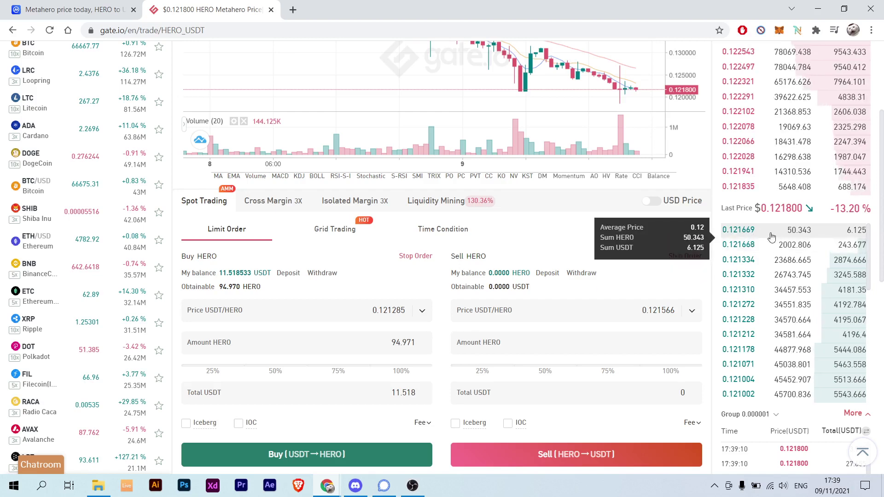
{"action": "scroll", "coordinate": [737, 313], "scroll_direction": "down", "scroll_amount": 5}
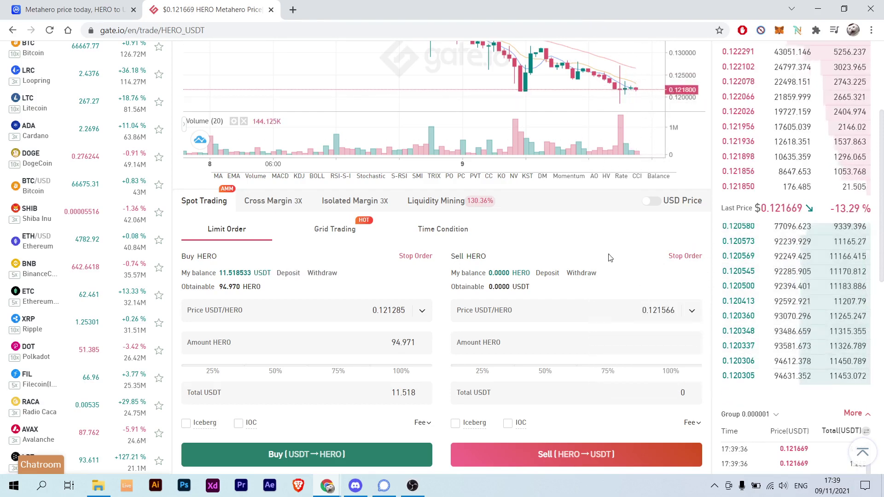
Examine the open limit orders under My Orders and recheck the last price against the HERO order forms.
{"action": "scroll", "coordinate": [611, 258], "scroll_direction": "down", "scroll_amount": 5}
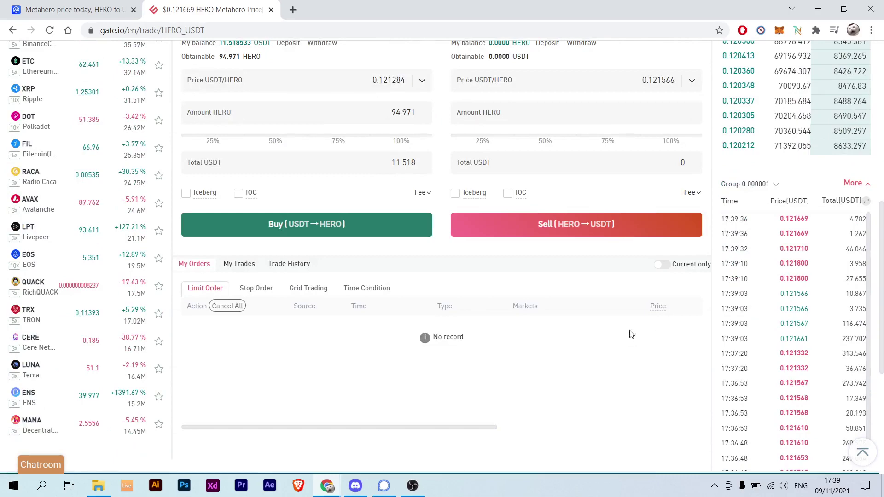
{"action": "scroll", "coordinate": [441, 373], "scroll_direction": "up", "scroll_amount": 3}
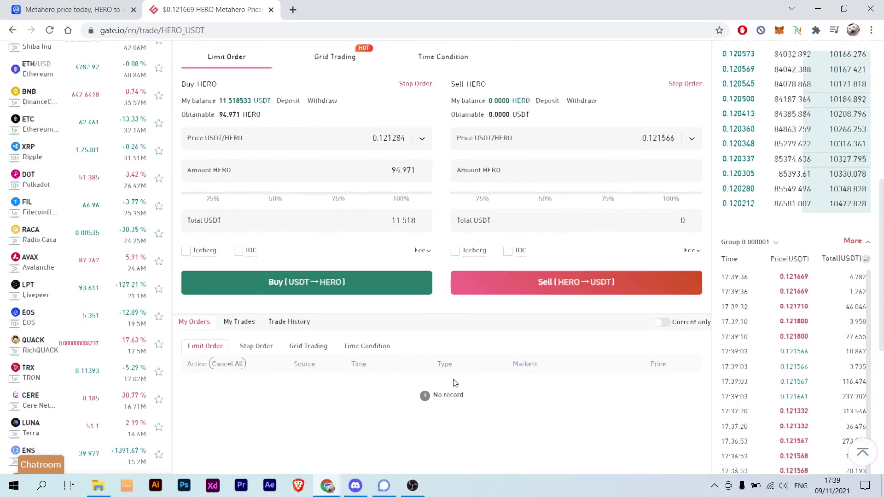
{"action": "scroll", "coordinate": [439, 388], "scroll_direction": "down", "scroll_amount": 1}
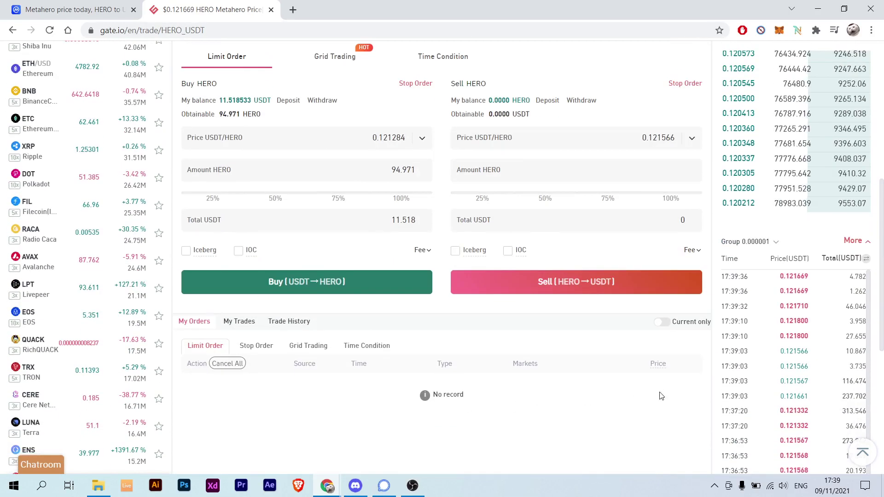
{"action": "scroll", "coordinate": [671, 391], "scroll_direction": "up", "scroll_amount": 3}
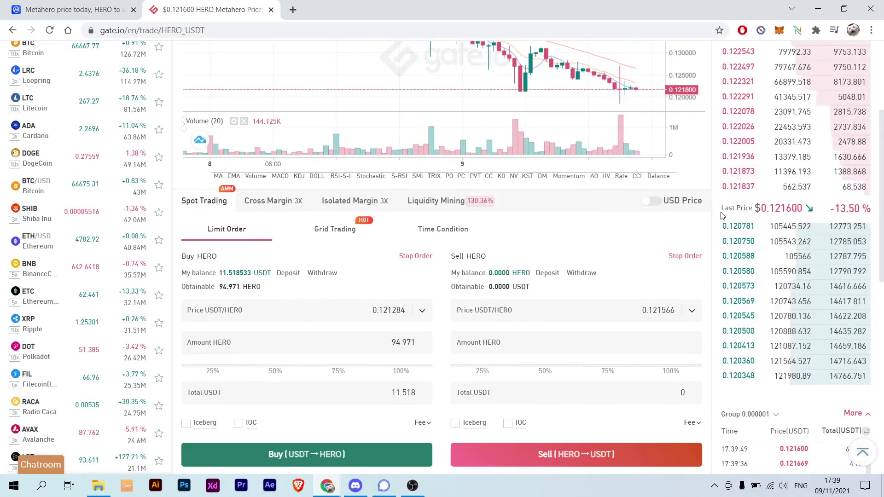
{"action": "mouse_move", "coordinate": [724, 239]}
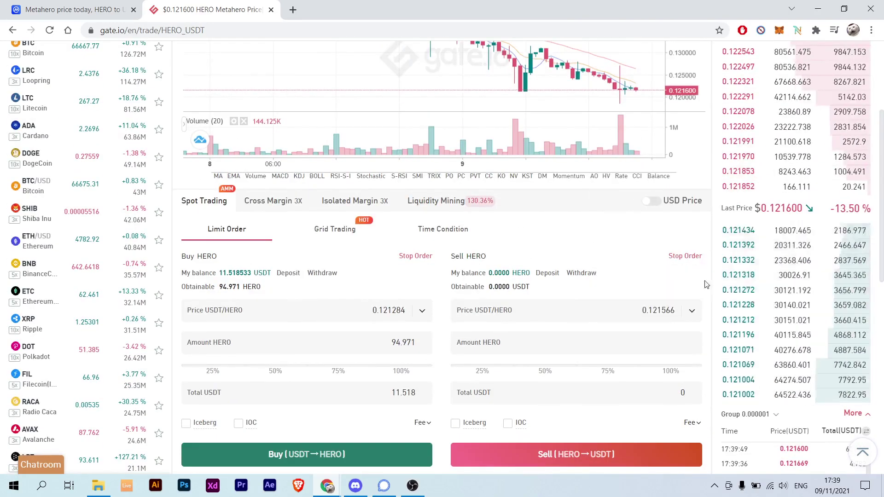
{"action": "scroll", "coordinate": [622, 278], "scroll_direction": "up", "scroll_amount": 2}
{"action": "scroll", "coordinate": [612, 343], "scroll_direction": "down", "scroll_amount": 2}
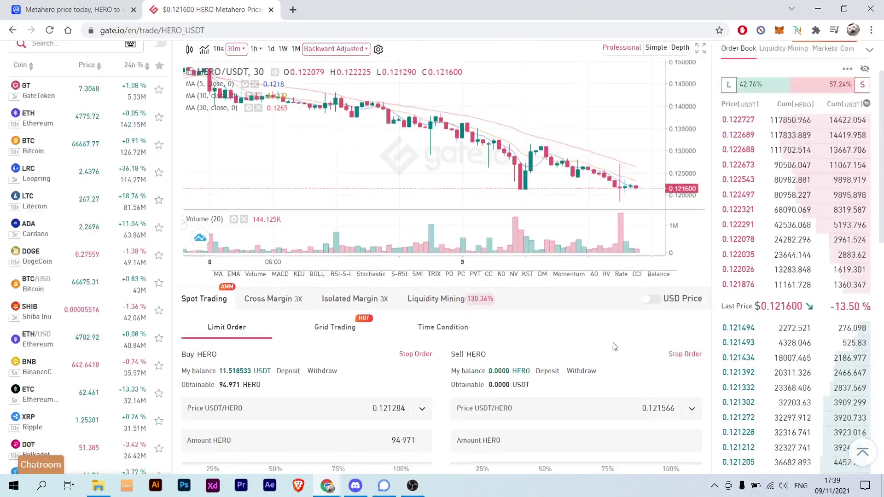
{"action": "scroll", "coordinate": [426, 290], "scroll_direction": "up", "scroll_amount": 1}
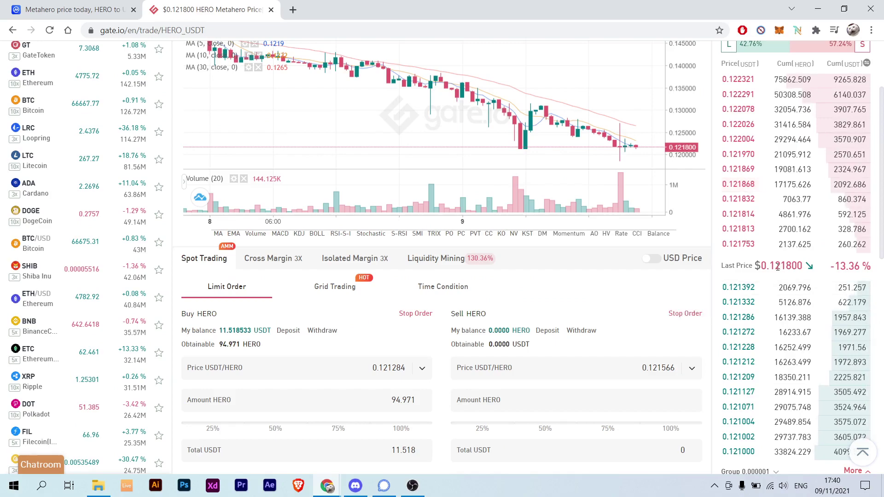
{"action": "scroll", "coordinate": [436, 333], "scroll_direction": "down", "scroll_amount": 4}
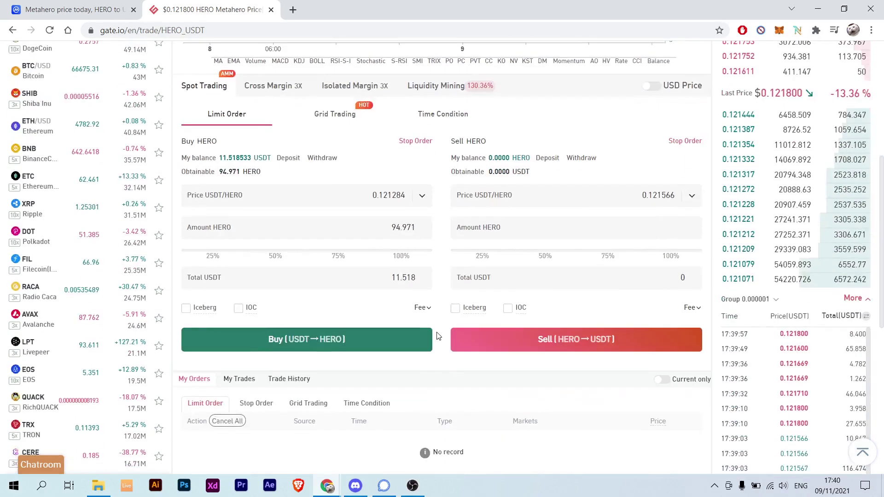
{"action": "scroll", "coordinate": [438, 336], "scroll_direction": "up", "scroll_amount": 5}
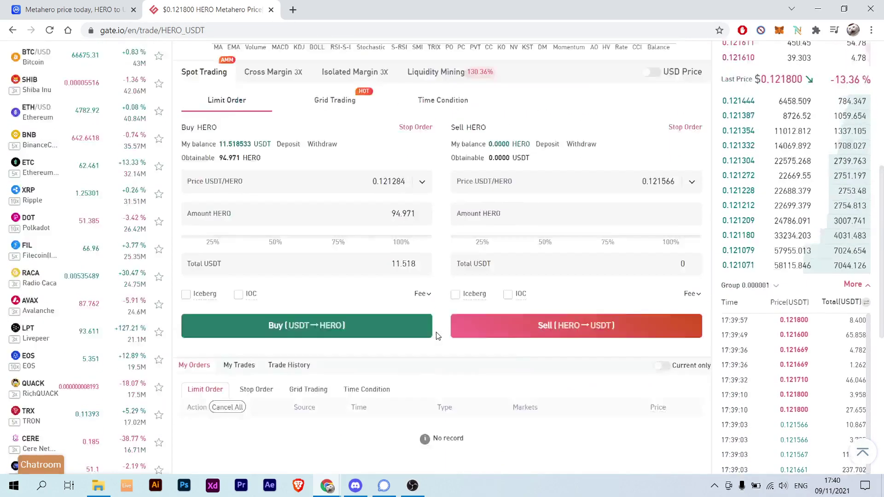